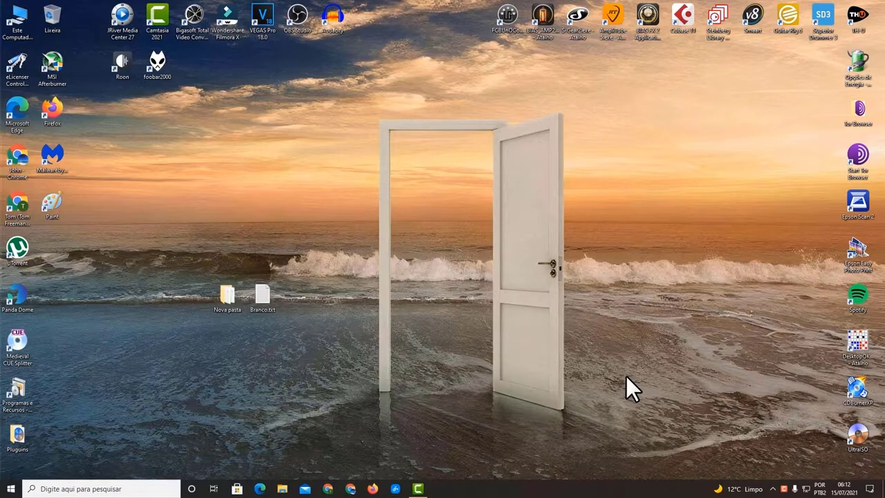
# In Chrome, run a DuckDuckGo search for 'revo uninstaller' using the suggested query
pyautogui.click(328, 489)
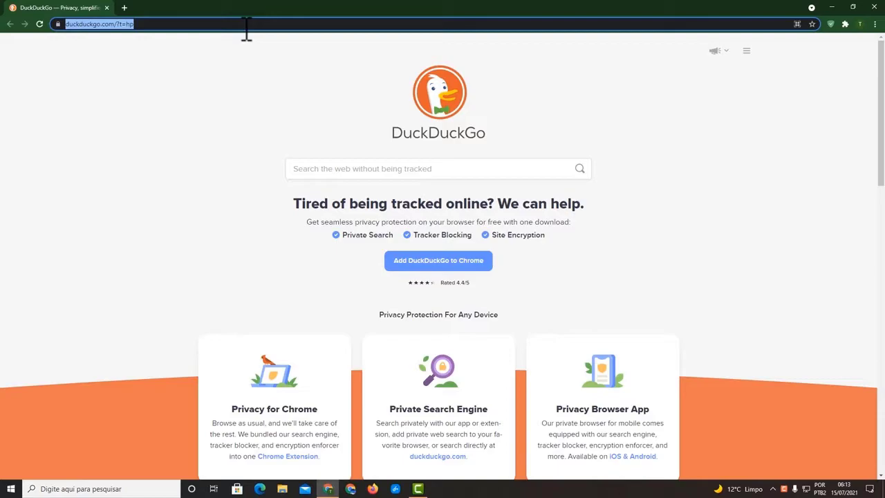
pyautogui.write('revo')
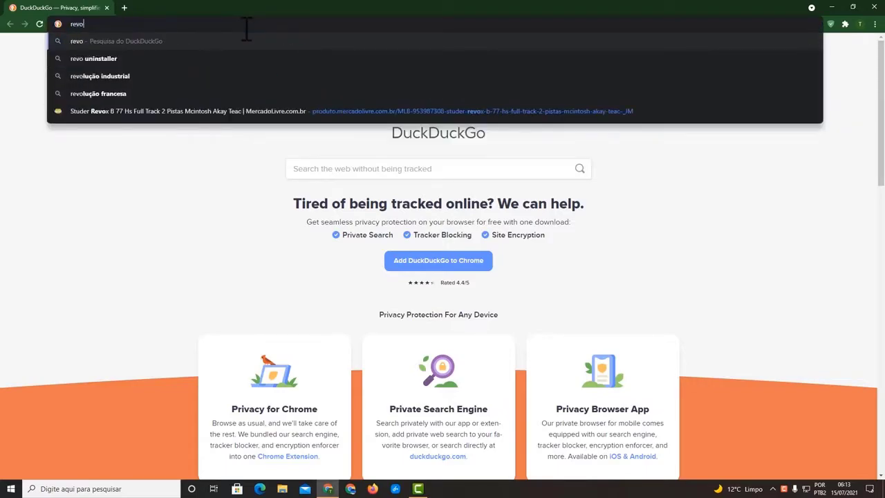
pyautogui.write('i')
pyautogui.press('BackSpace')
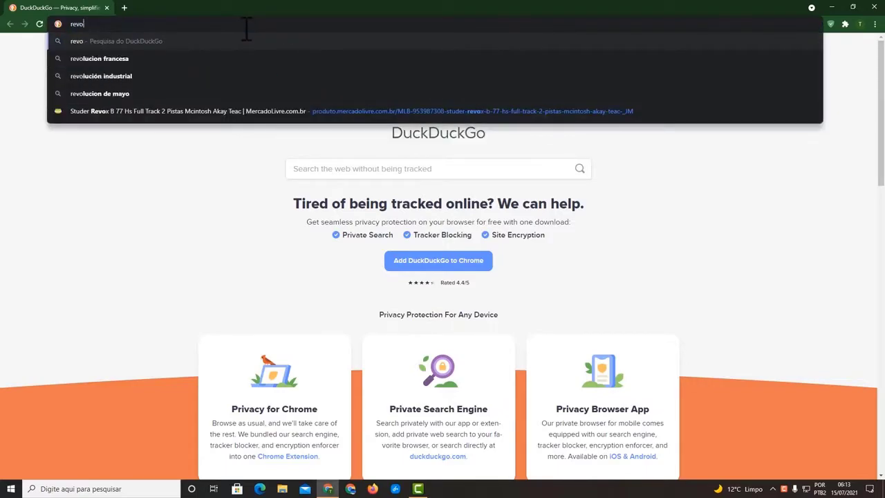
pyautogui.write(' uni')
pyautogui.press('Down')
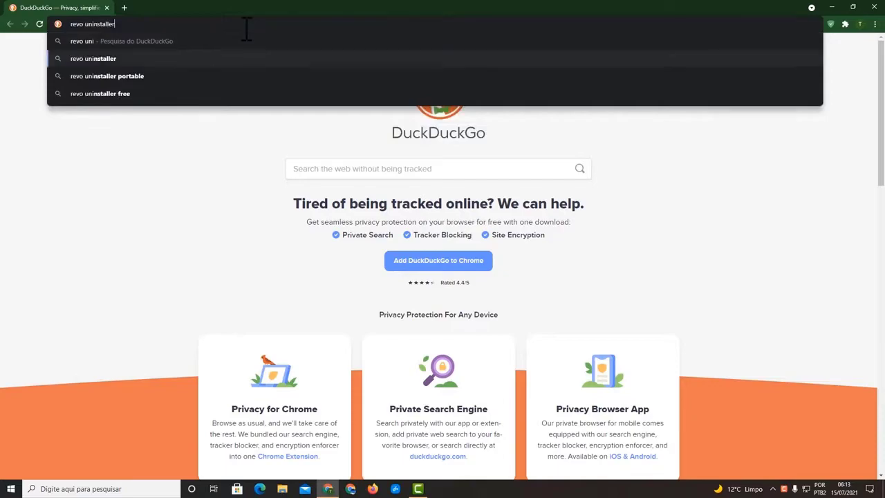
pyautogui.press('Return')
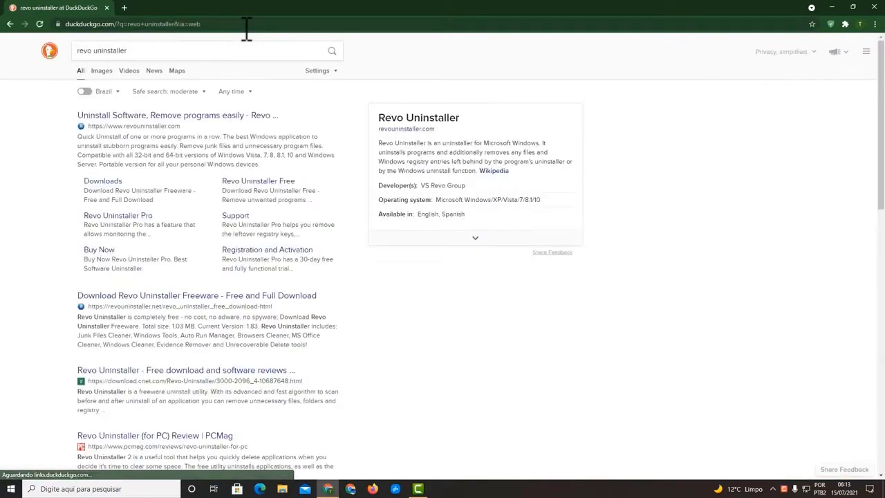
# Download the Revo Uninstaller Freeware installer from revouninstaller.com's free downloads page
pyautogui.click(209, 116)
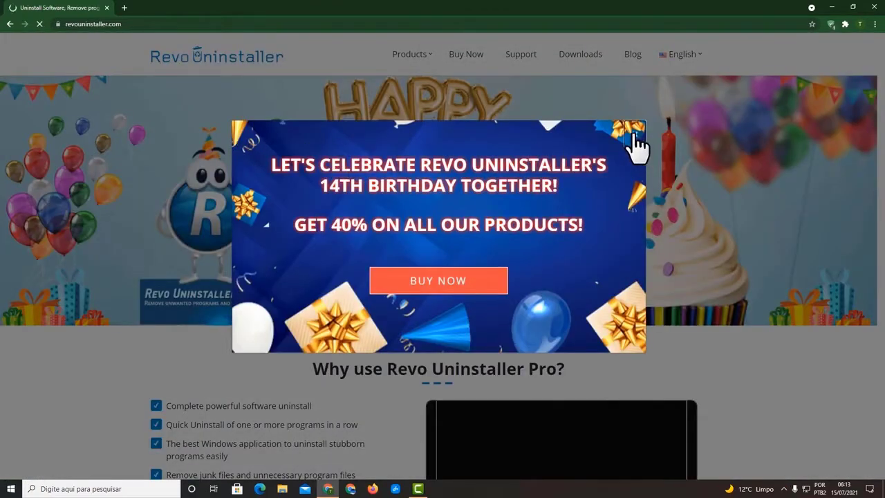
pyautogui.click(634, 134)
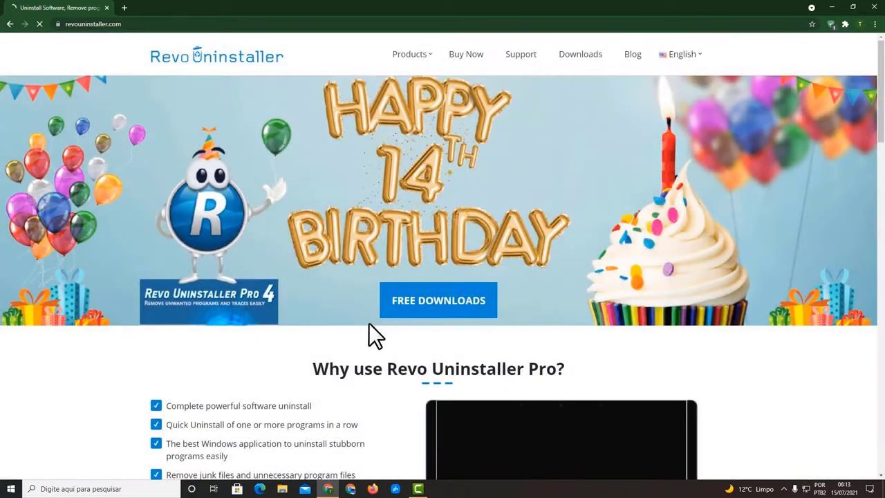
pyautogui.click(440, 313)
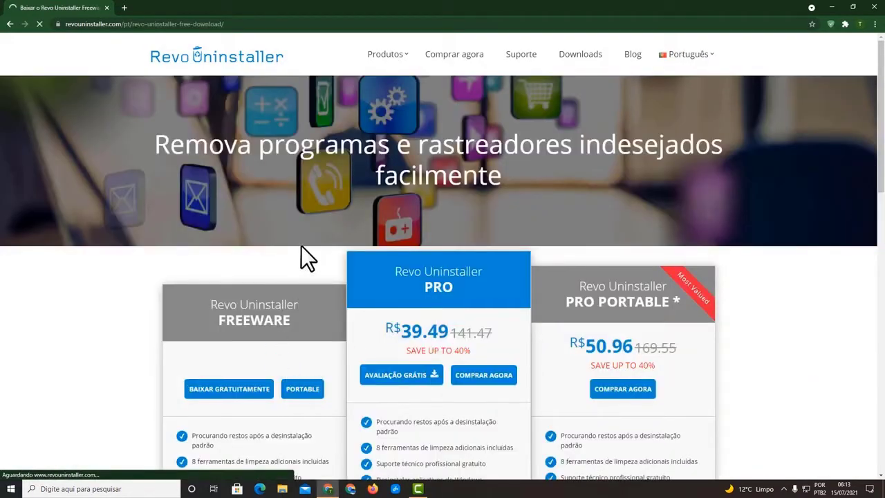
pyautogui.scroll(-2, 280, 292)
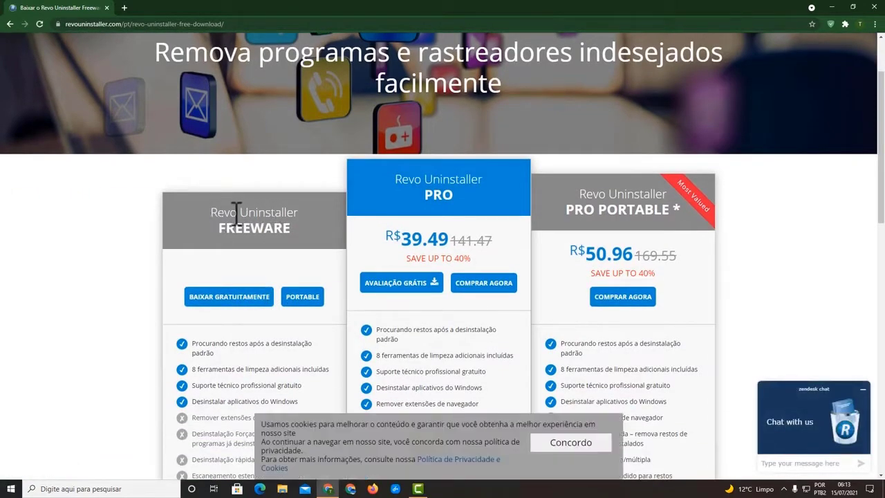
pyautogui.click(233, 299)
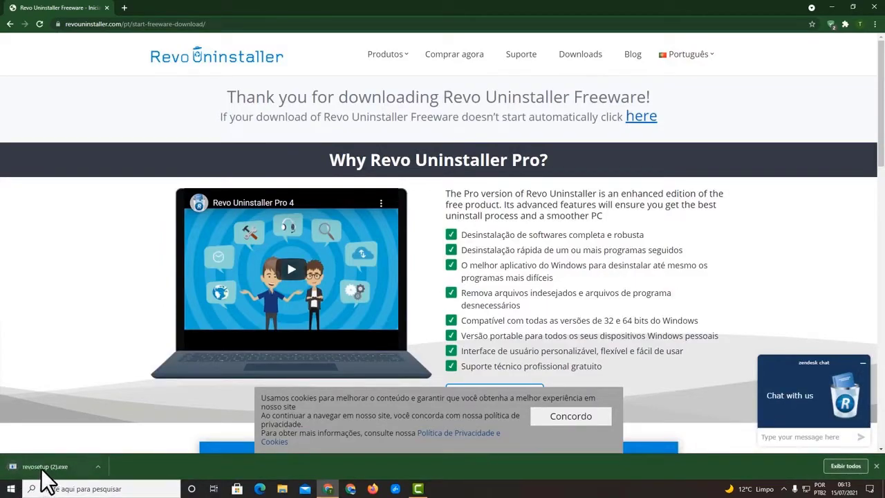
# Run revosetup.exe and install Revo Uninstaller in Brazilian Portuguese with the default folder
pyautogui.click(42, 466)
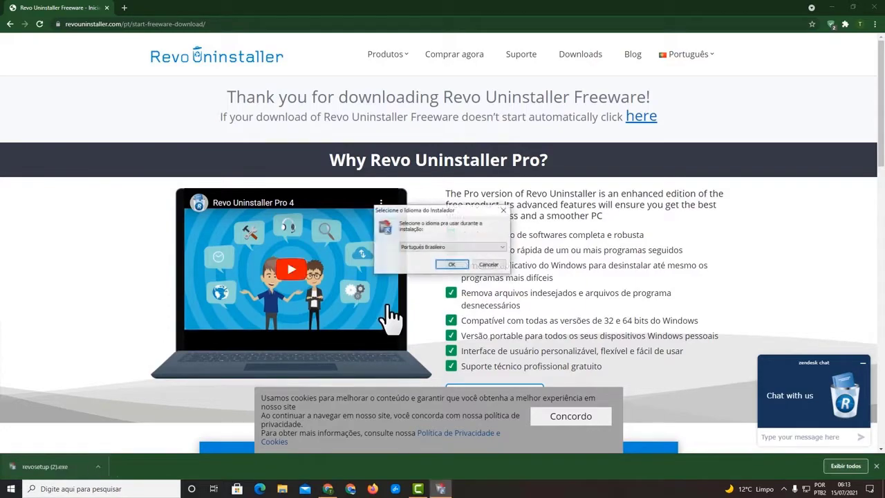
pyautogui.click(444, 262)
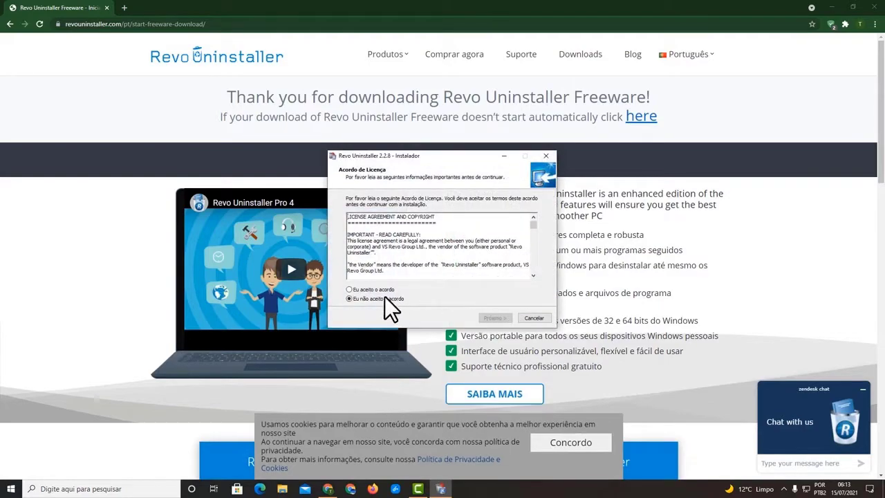
pyautogui.click(386, 290)
pyautogui.click(492, 318)
pyautogui.click(495, 317)
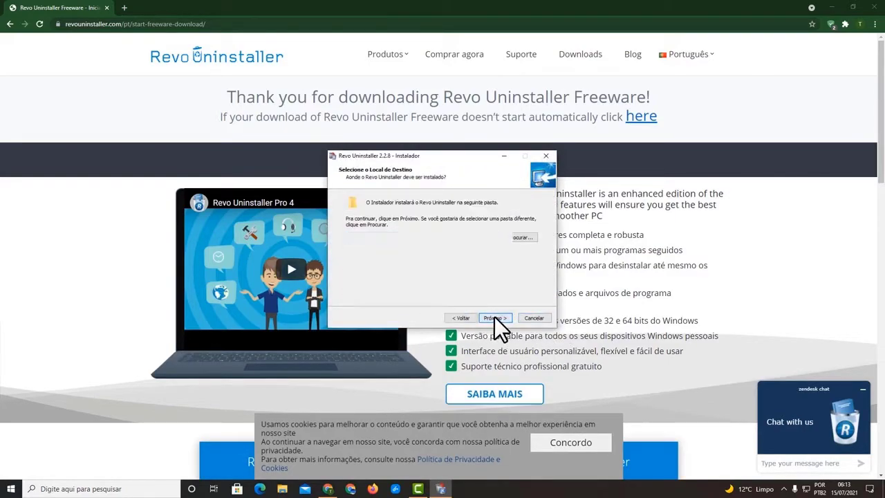
pyautogui.click(494, 317)
pyautogui.click(495, 317)
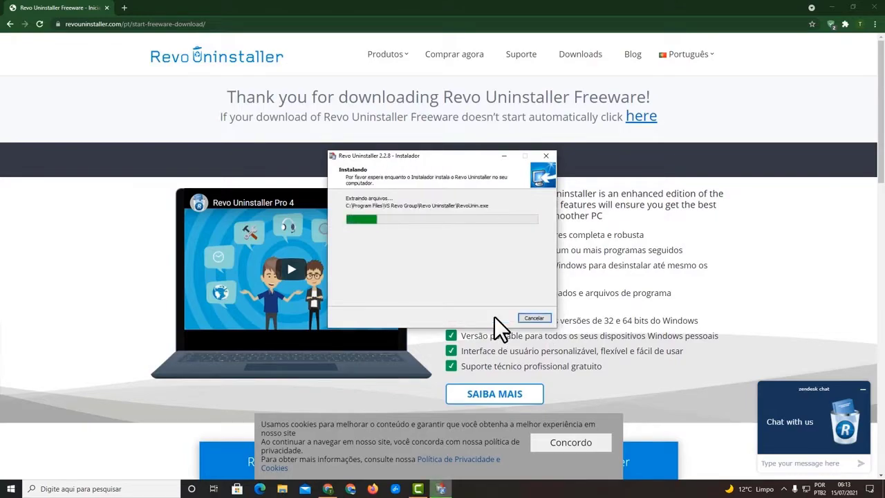
pyautogui.click(499, 319)
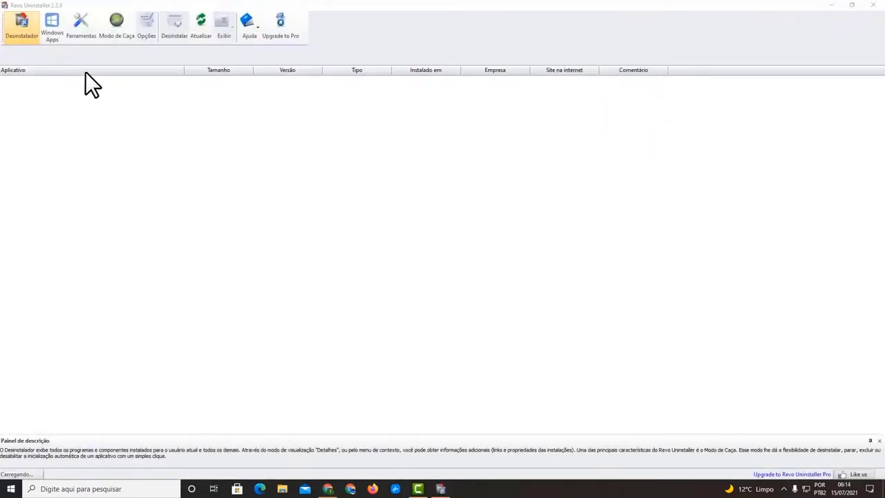
# Show the Windows Apps list, find Spotify Music, and refresh the list with F5
pyautogui.click(50, 32)
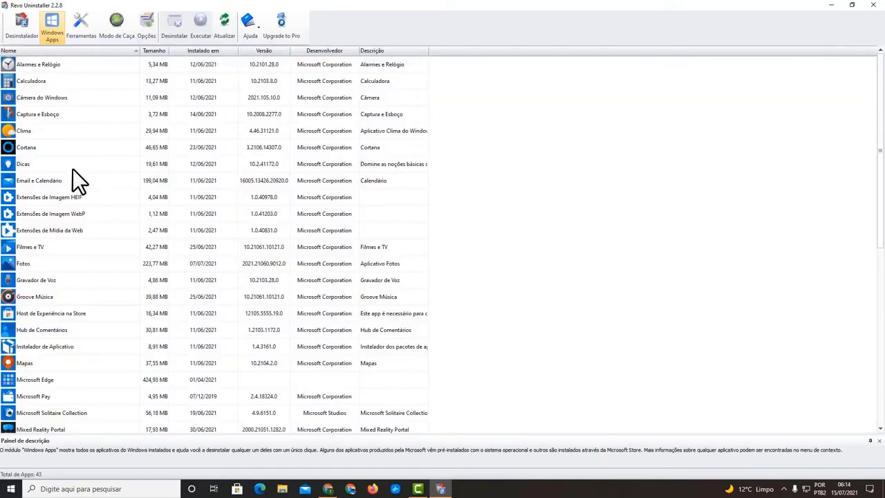
pyautogui.scroll(-4, 72, 169)
pyautogui.scroll(-3, 67, 194)
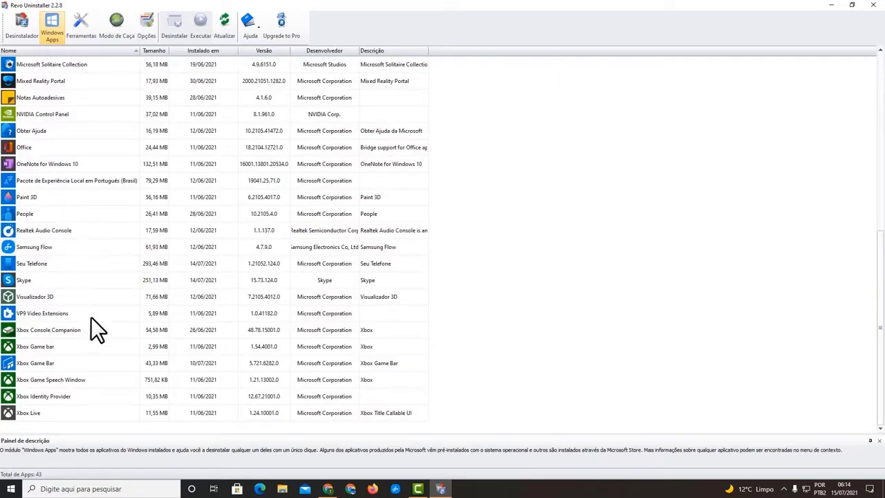
pyautogui.scroll(1, 91, 318)
pyautogui.scroll(1, 91, 318)
pyautogui.scroll(3, 91, 318)
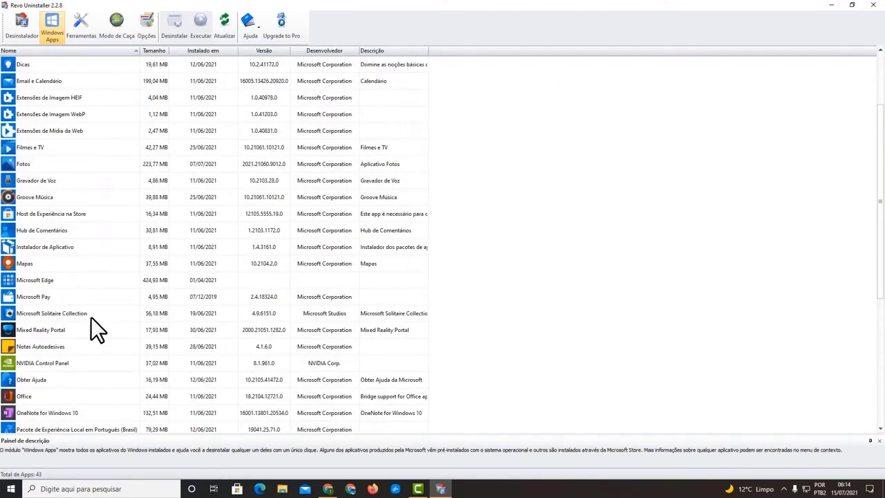
pyautogui.scroll(2, 91, 318)
pyautogui.scroll(-1, 90, 317)
pyautogui.scroll(-3, 91, 317)
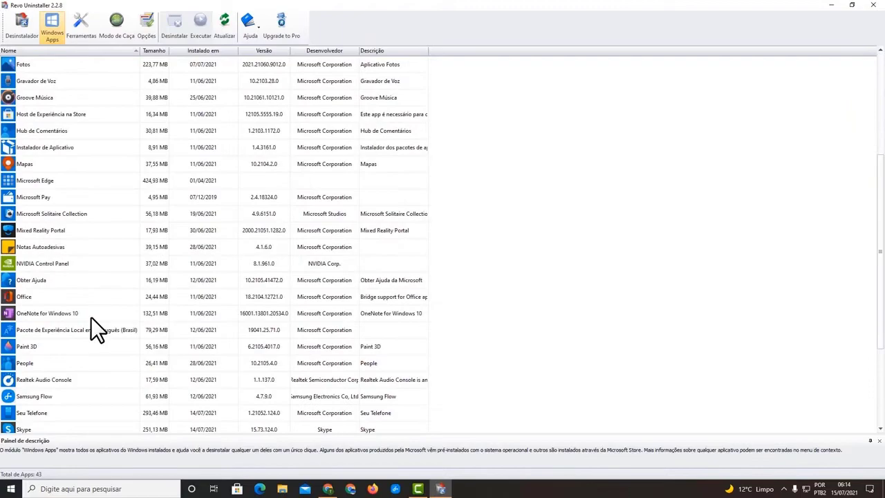
pyautogui.press('F5')
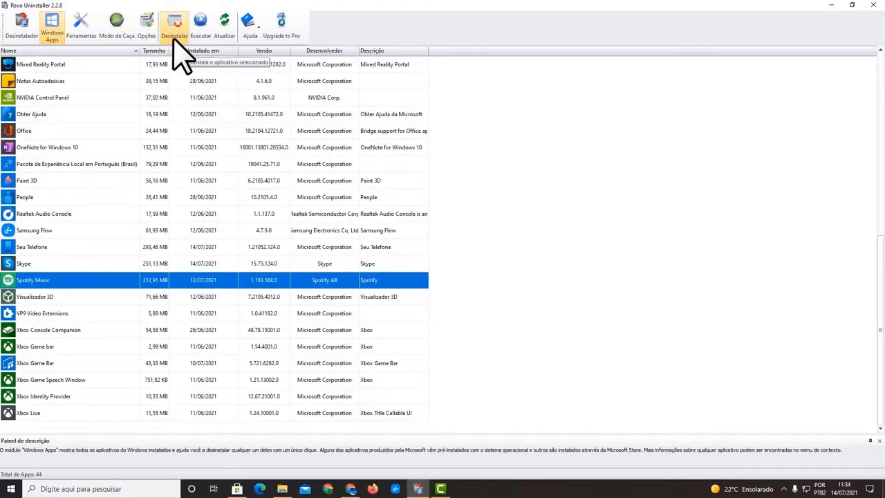
# Remove Spotify Music with a system restore point, then run the Verificar leftover scan
pyautogui.click(175, 39)
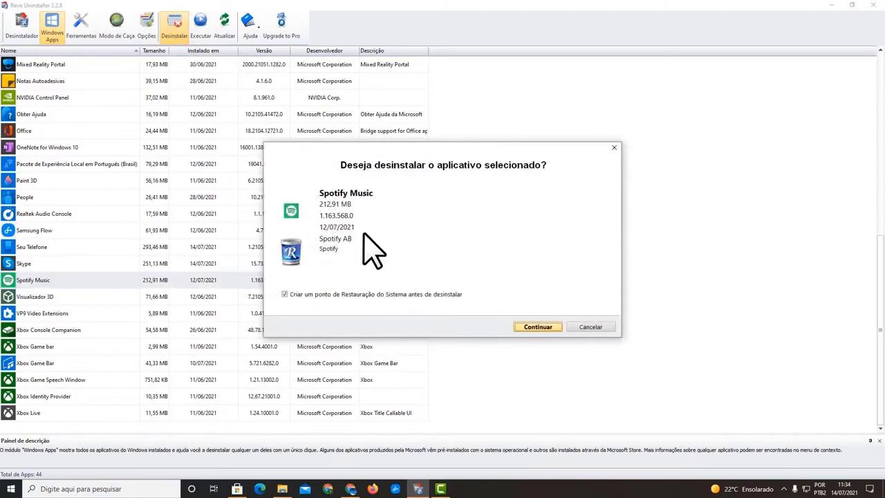
pyautogui.click(538, 328)
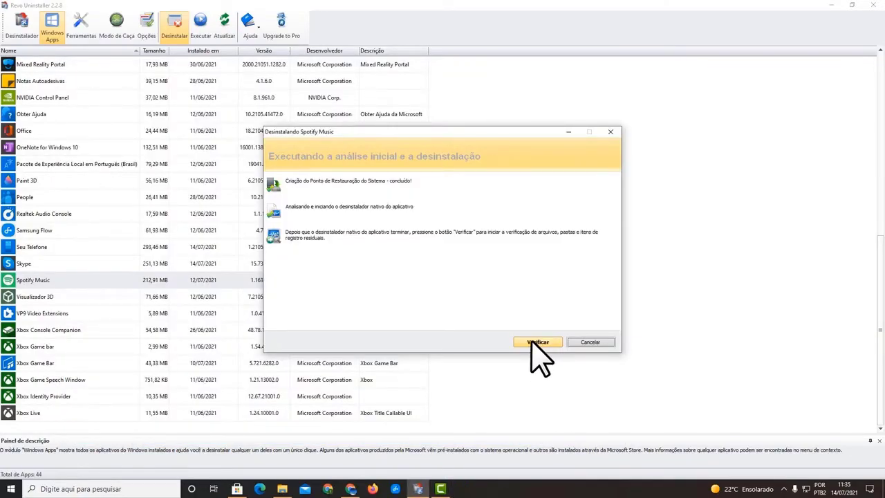
pyautogui.click(532, 341)
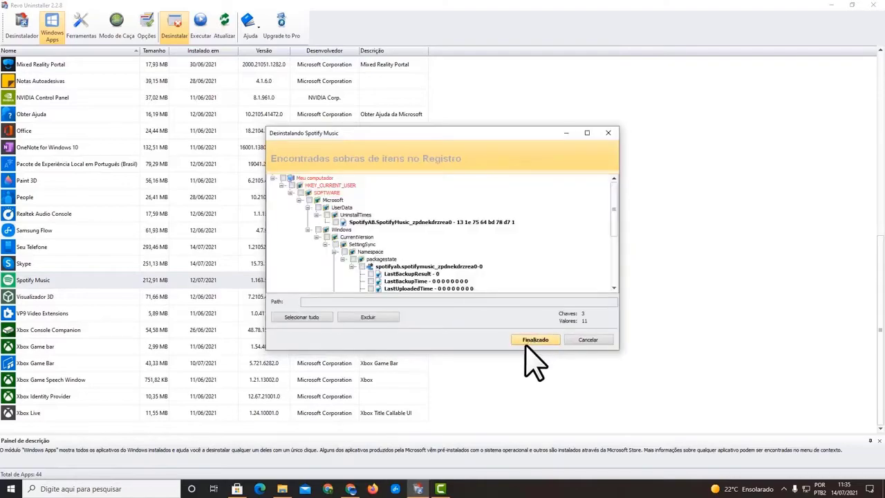
# Select all of Spotify's leftover registry entries and delete them, confirming with Sim
pyautogui.click(536, 340)
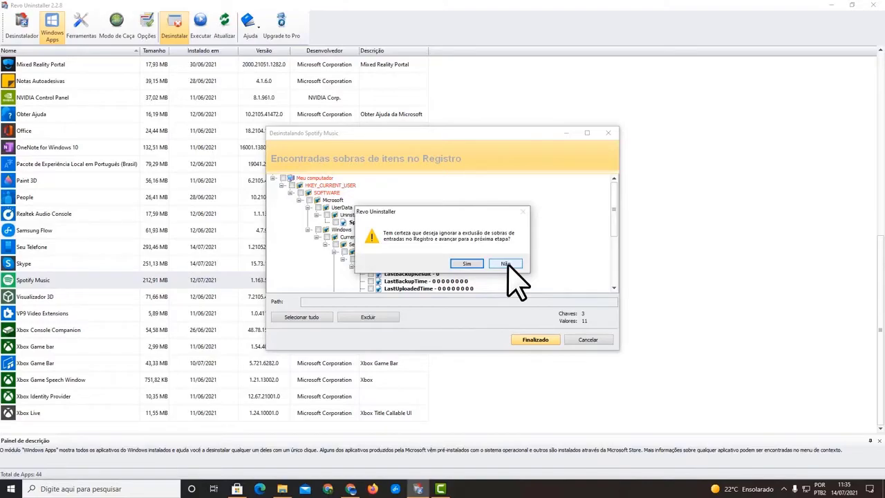
pyautogui.click(506, 264)
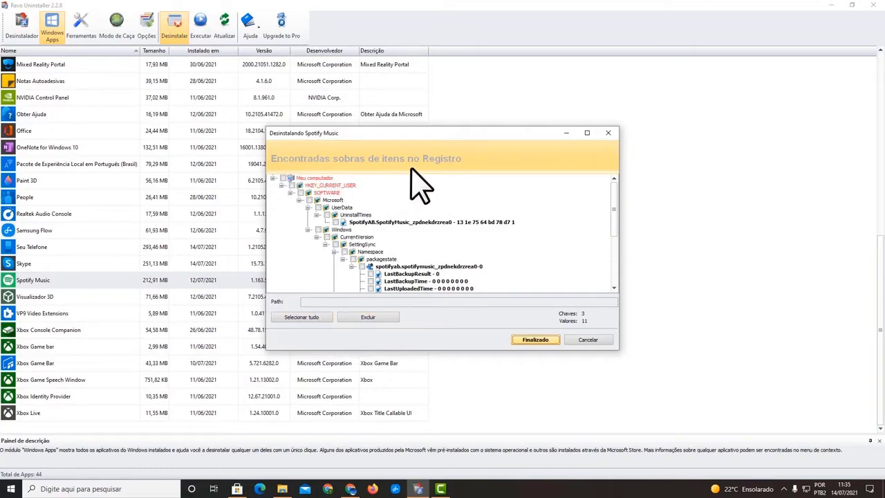
pyautogui.click(309, 318)
pyautogui.scroll(-3, 442, 273)
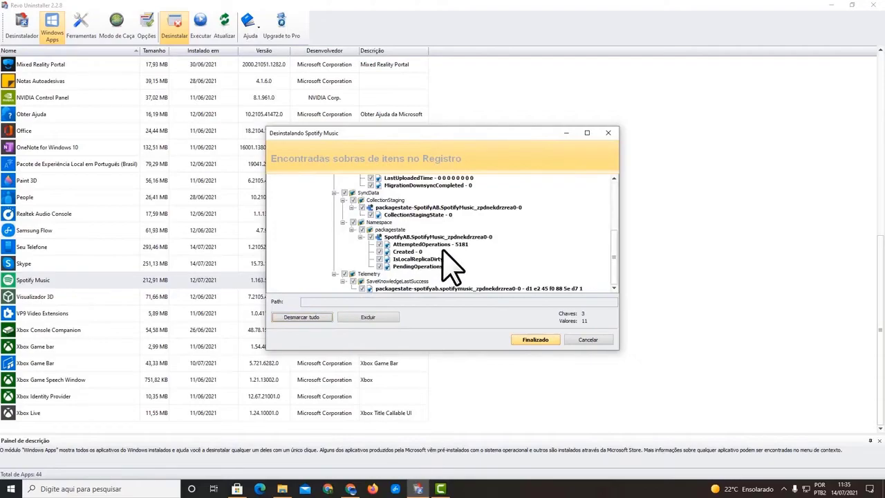
pyautogui.scroll(3, 446, 270)
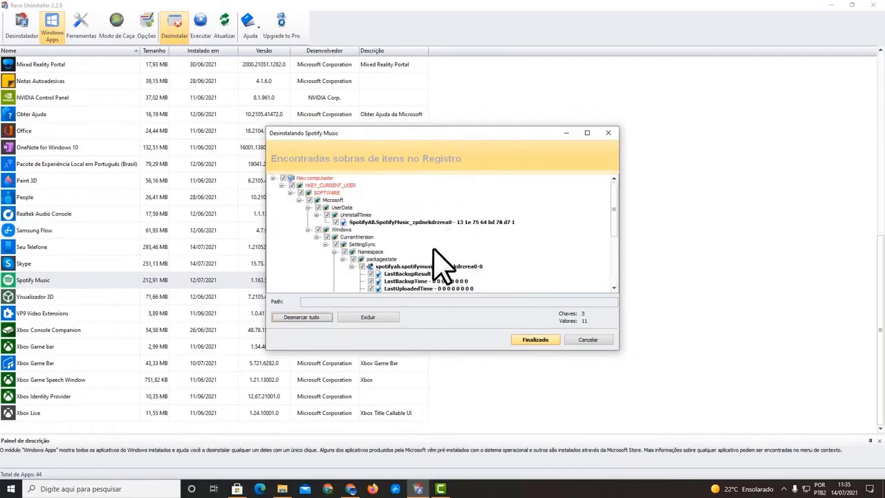
pyautogui.click(370, 317)
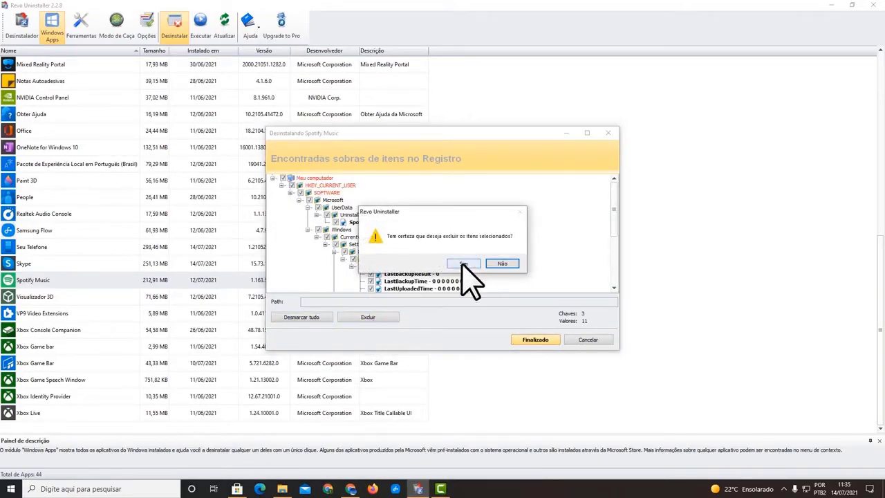
pyautogui.click(464, 266)
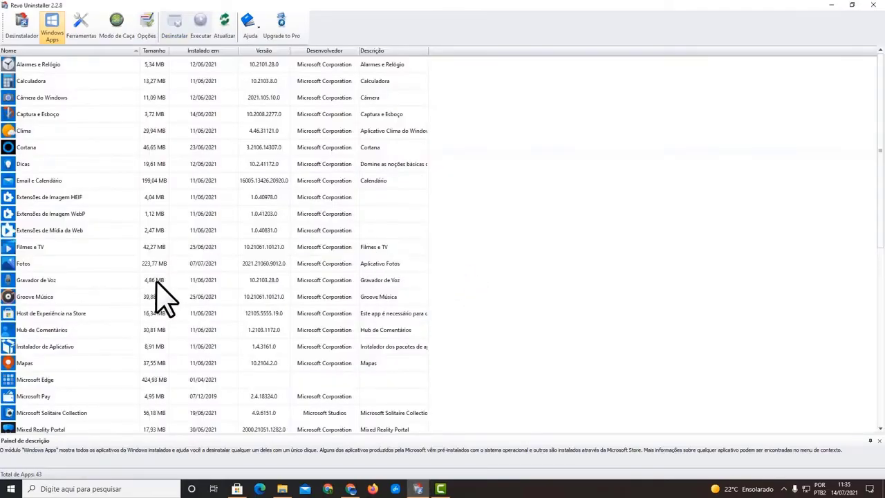
# Review the updated app list and close Revo Uninstaller
pyautogui.scroll(-5, 157, 296)
pyautogui.scroll(-2, 142, 336)
pyautogui.scroll(4, 95, 330)
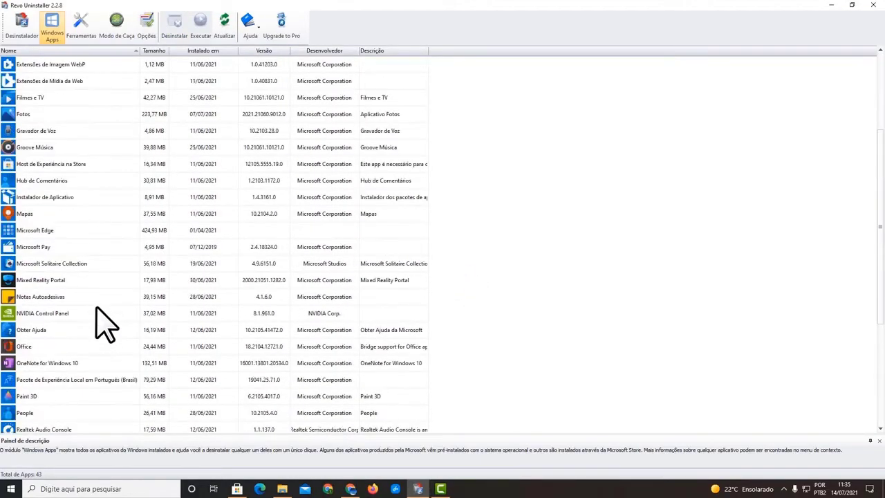
pyautogui.scroll(-3, 105, 329)
pyautogui.scroll(-1, 121, 340)
pyautogui.scroll(7, 131, 332)
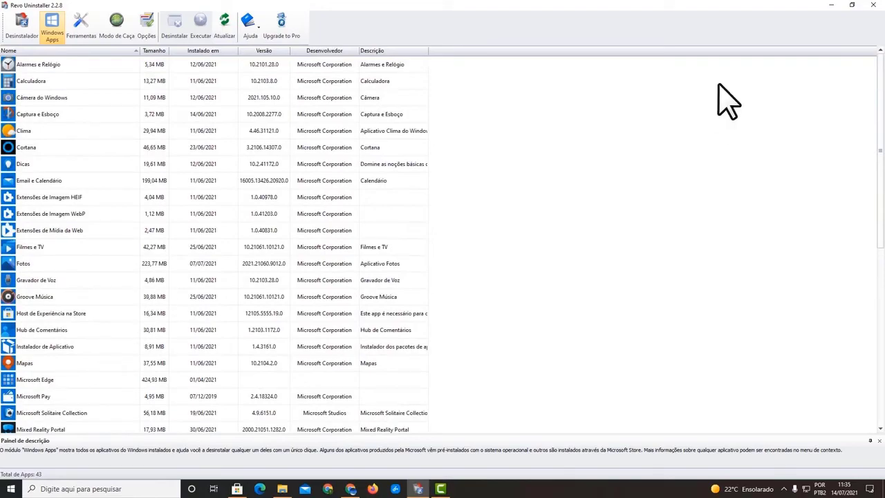
pyautogui.click(872, 4)
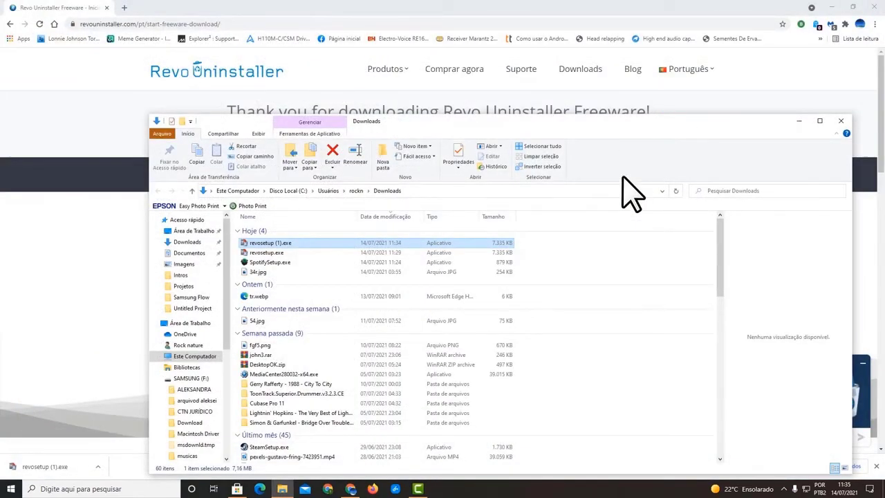
# Select SpotifySetup.exe in Explorer, then type 'go' into Chrome's address bar
pyautogui.click(285, 263)
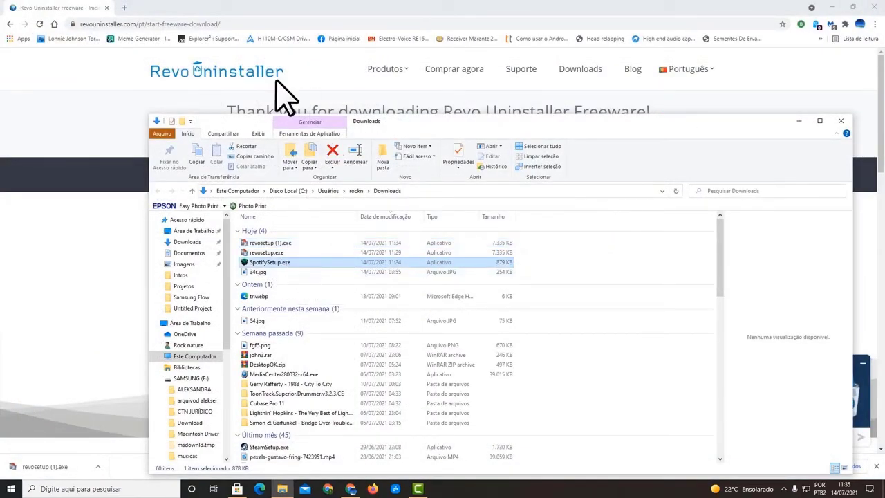
pyautogui.click(235, 24)
pyautogui.write('google.com.br')
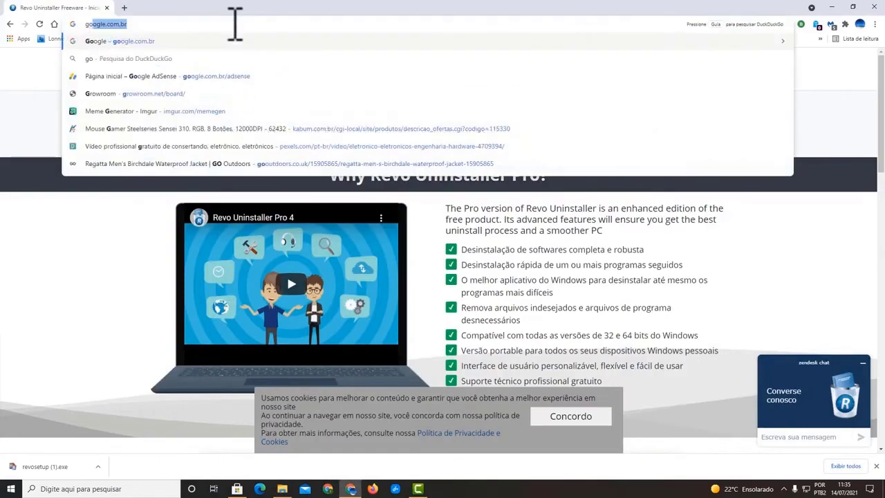